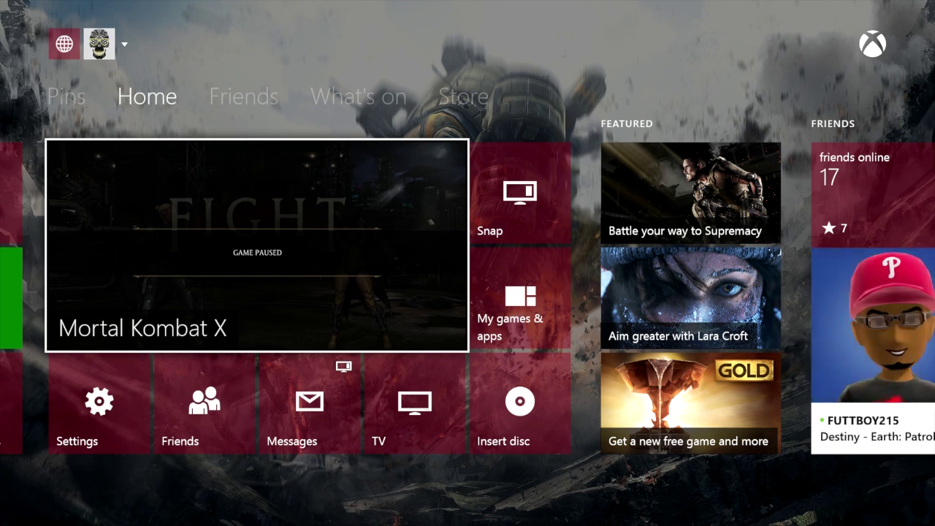
- Open the console settings from the options of the Mortal Kombat X tile on Home
{"action": "key", "text": "Menu"}
{"action": "key", "text": "Down"}
{"action": "key", "text": "Down"}
{"action": "key", "text": "Down"}
{"action": "key", "text": "Down"}
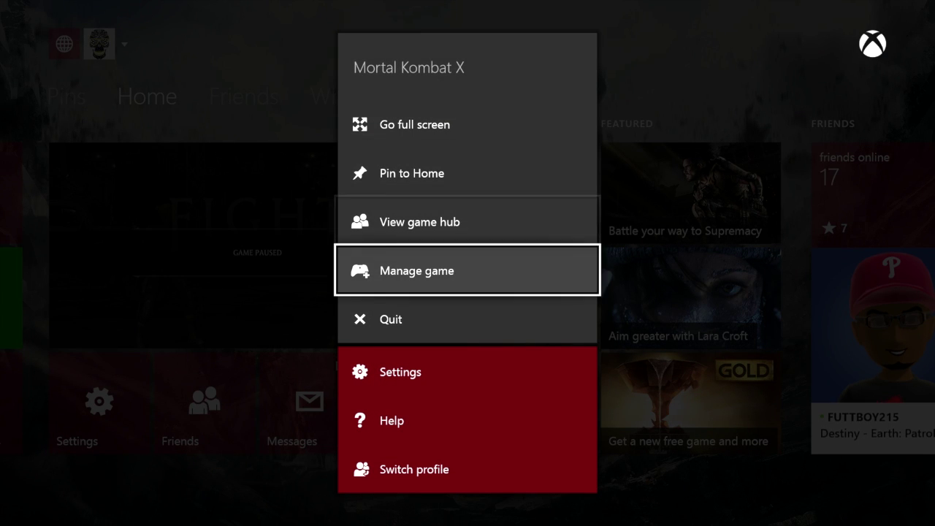
{"action": "key", "text": "Down"}
{"action": "key", "text": "Return"}
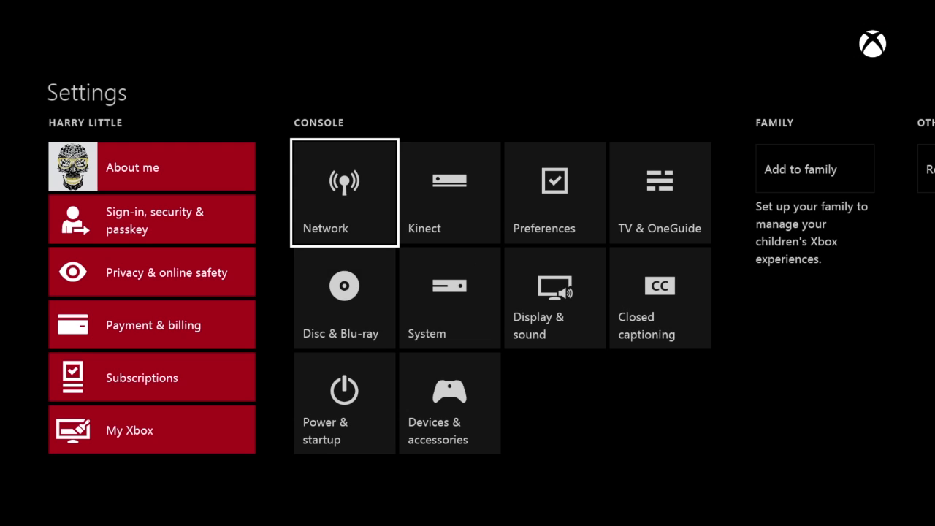
- Check the detailed network statistics in the Network settings, then return to the main settings page
{"action": "key", "text": "Return"}
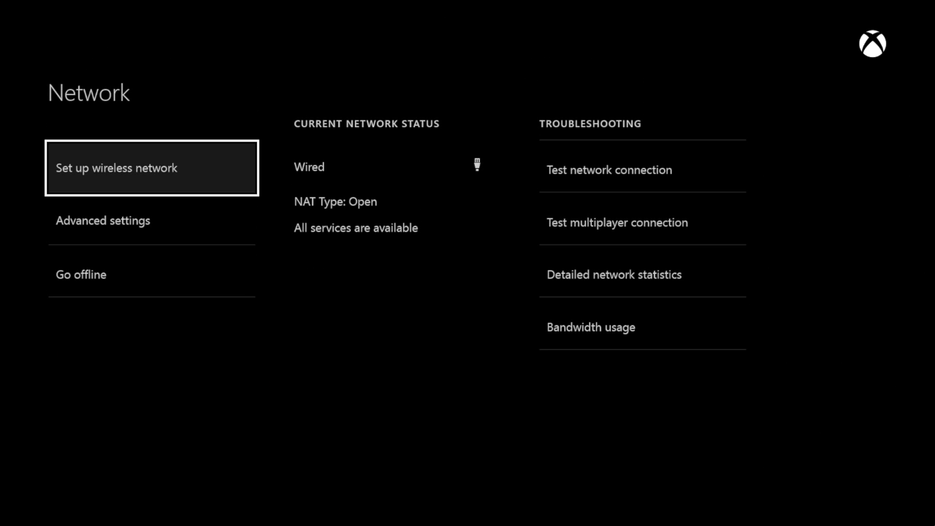
{"action": "key", "text": "Right"}
{"action": "key", "text": "Down"}
{"action": "key", "text": "Down"}
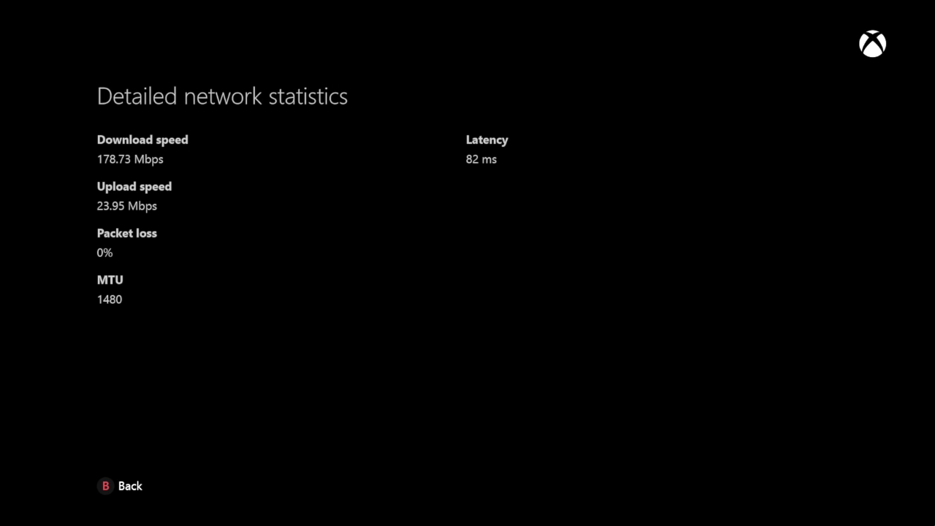
{"action": "key", "text": "Escape"}
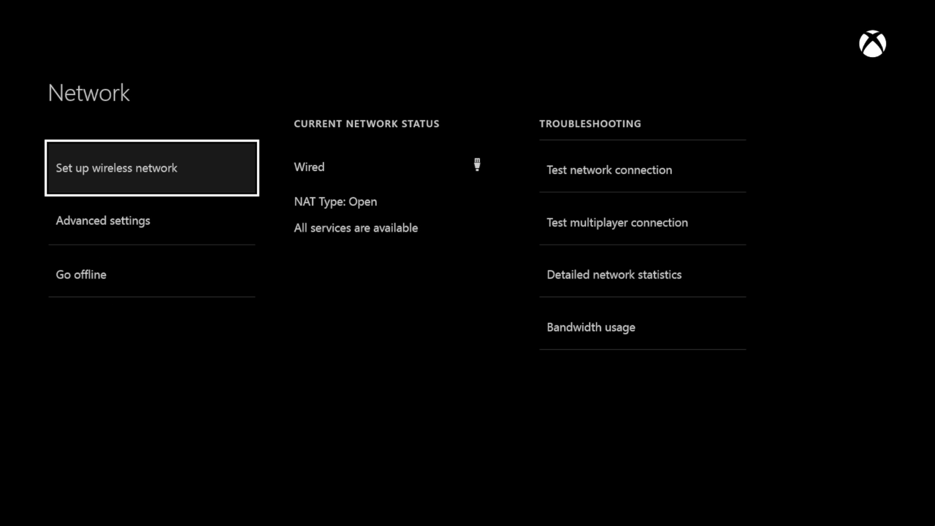
{"action": "key", "text": "Escape"}
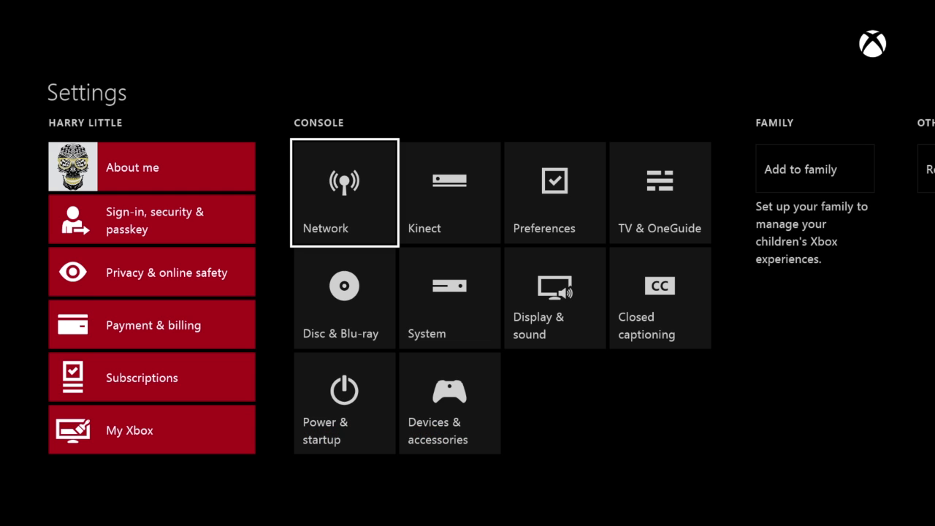
- Open the Display & sound settings of the console
{"action": "key", "text": "Right"}
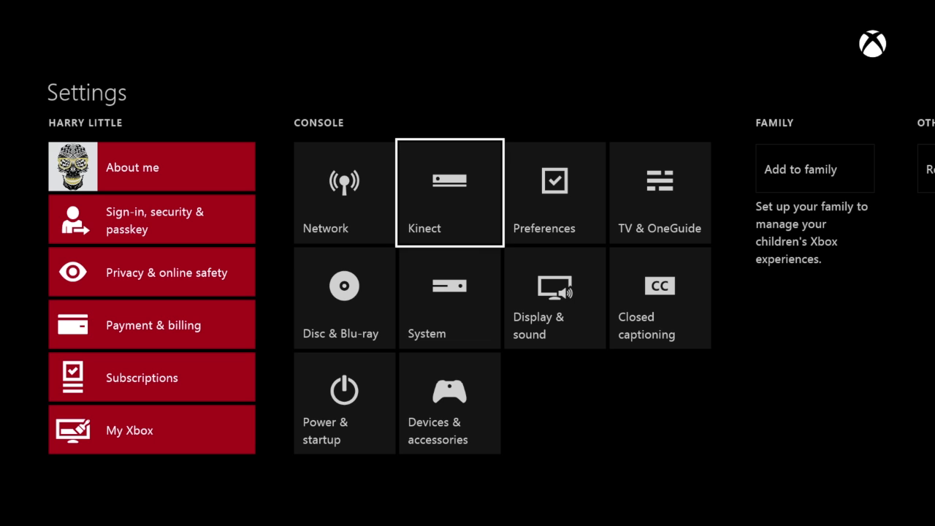
{"action": "key", "text": "Right"}
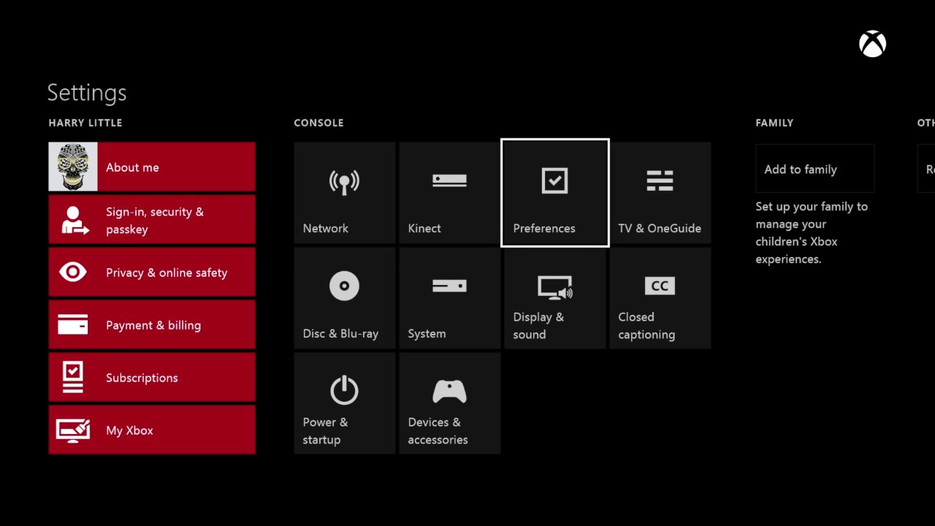
{"action": "key", "text": "Down"}
{"action": "key", "text": "Return"}
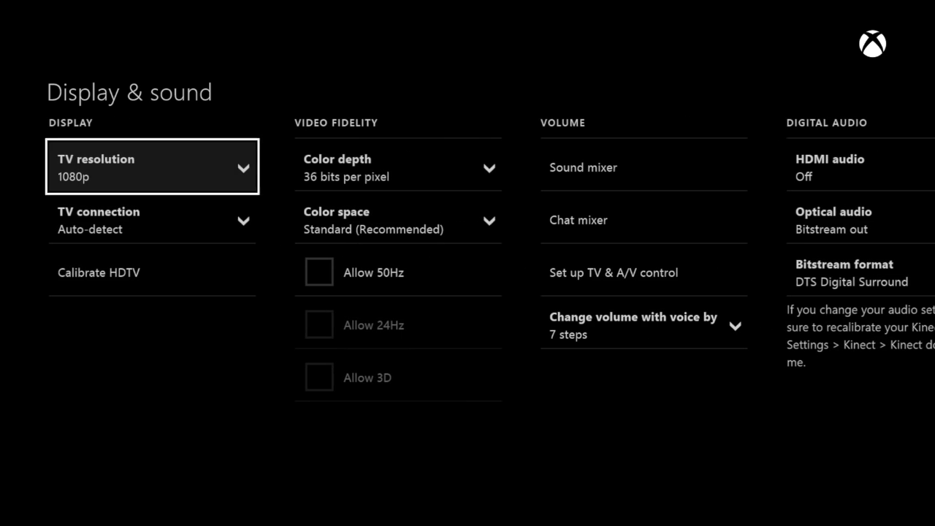
- Set the amount that voice commands change the volume by to 7 steps and return to the main settings page
{"action": "key", "text": "Right"}
{"action": "key", "text": "Right"}
{"action": "key", "text": "Down"}
{"action": "key", "text": "Down"}
{"action": "key", "text": "Down"}
{"action": "key", "text": "Down"}
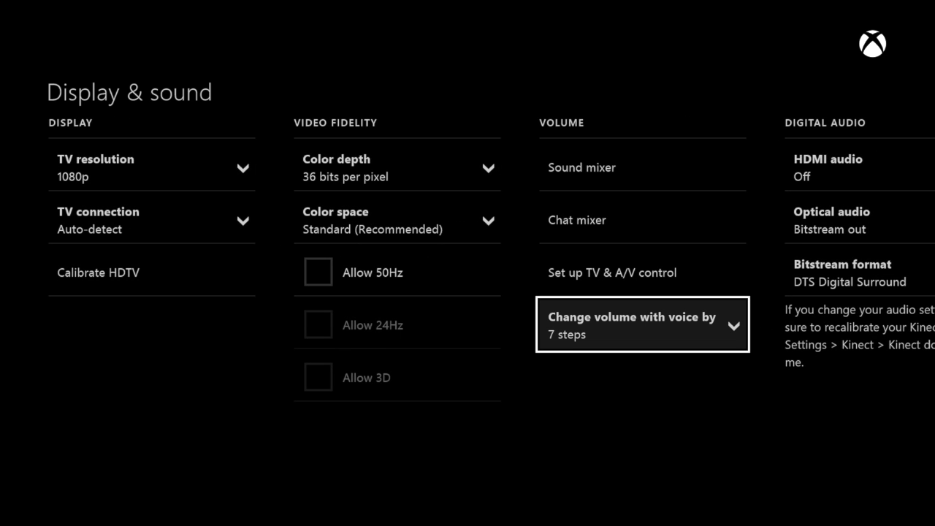
{"action": "key", "text": "Return"}
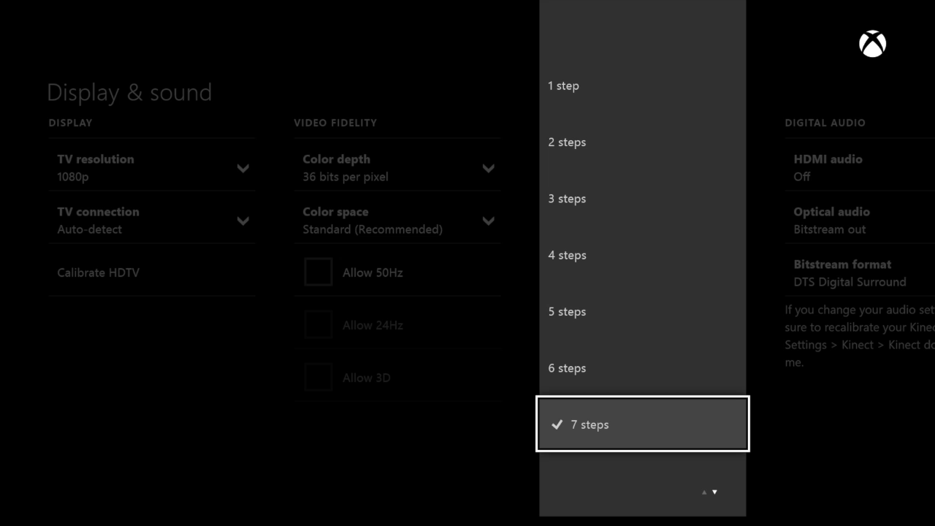
{"action": "key", "text": "Return"}
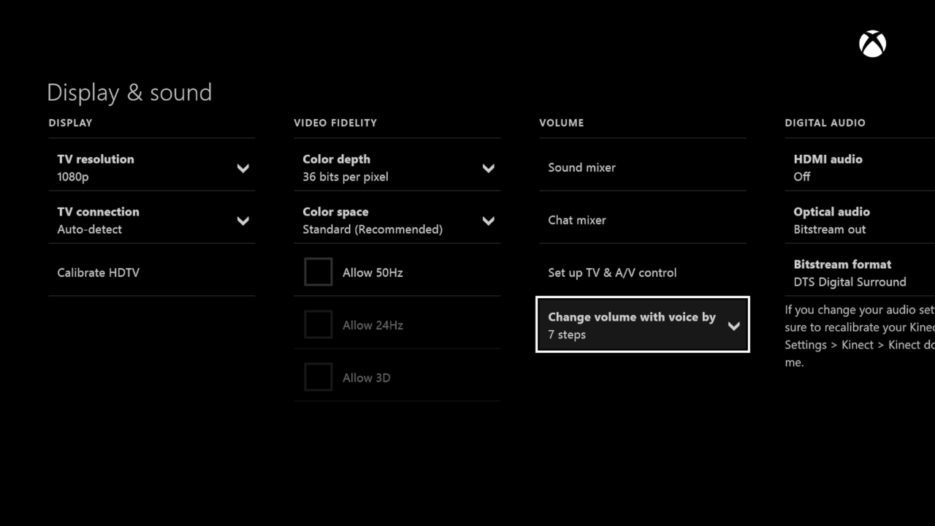
{"action": "key", "text": "Escape"}
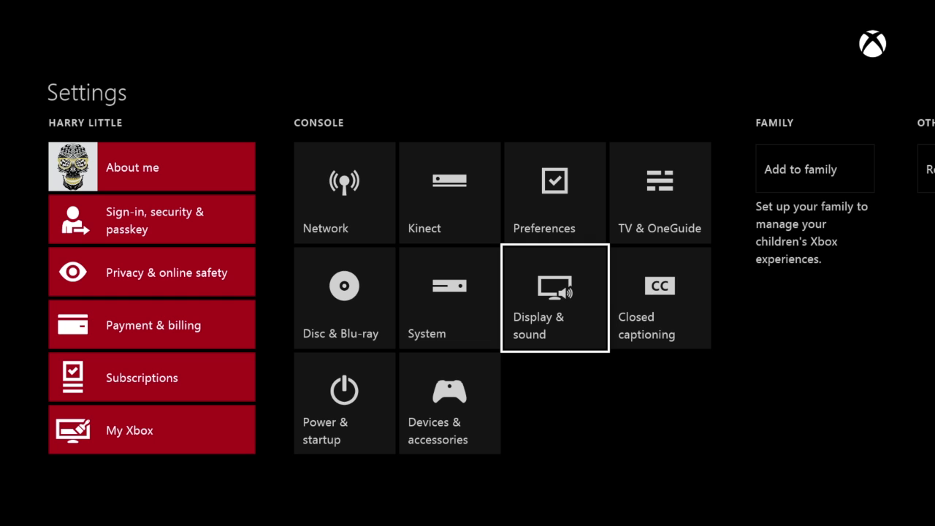
- Clear the Blu-ray persistent storage in the Disc & Blu-ray settings
{"action": "key", "text": "Left"}
{"action": "key", "text": "Left"}
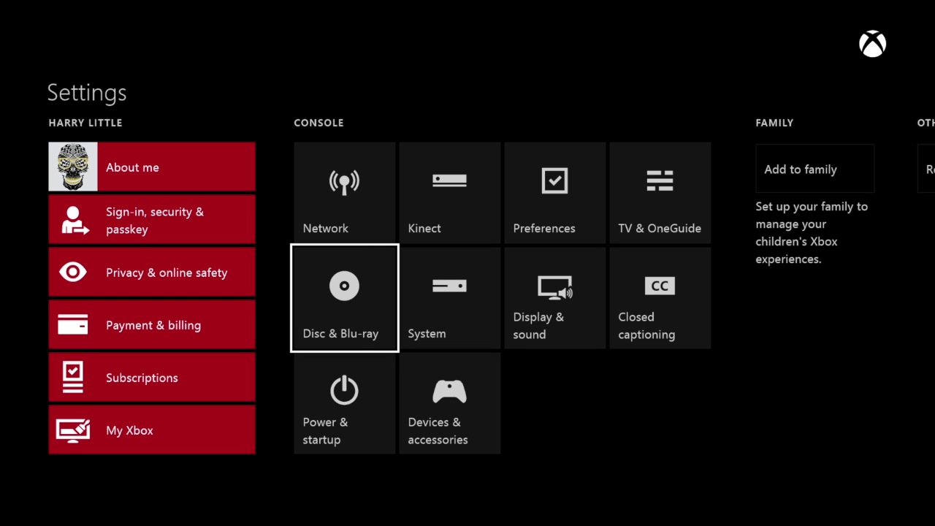
{"action": "key", "text": "Return"}
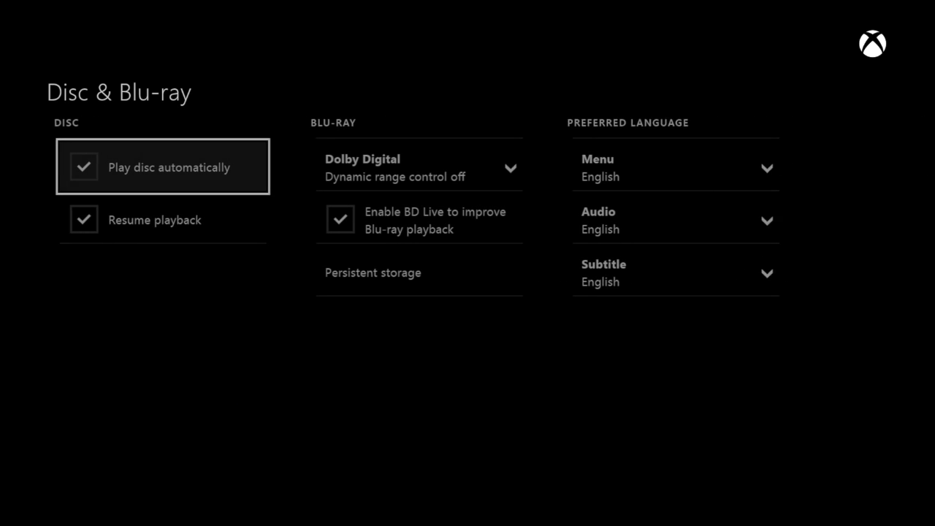
{"action": "key", "text": "Right"}
{"action": "key", "text": "Down"}
{"action": "key", "text": "Down"}
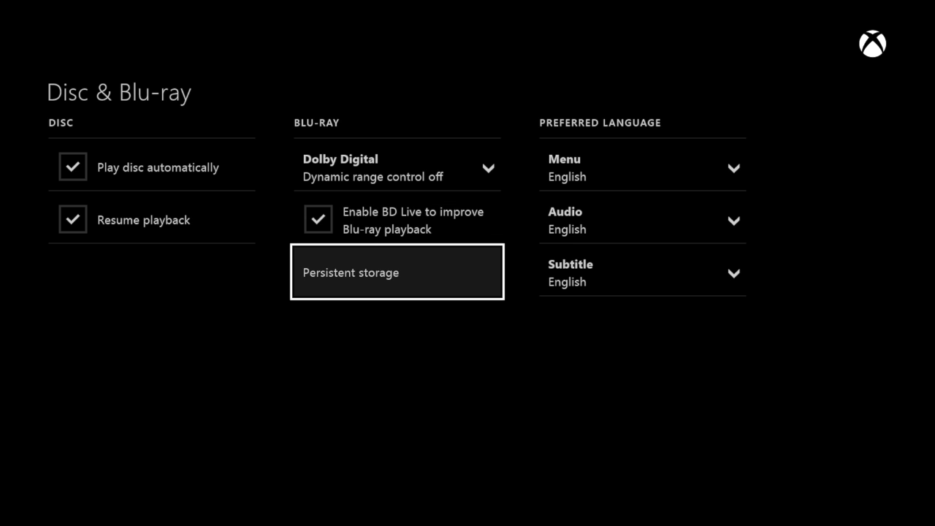
{"action": "key", "text": "Return"}
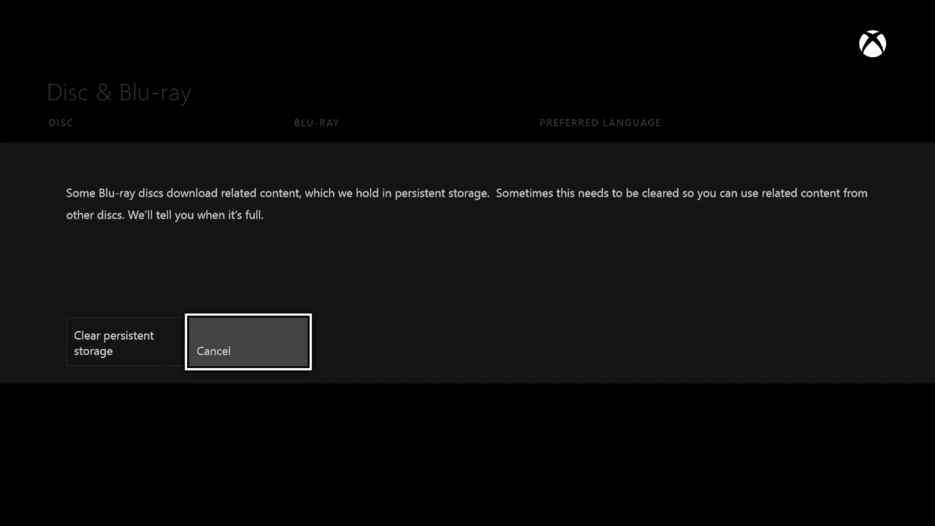
{"action": "key", "text": "Left"}
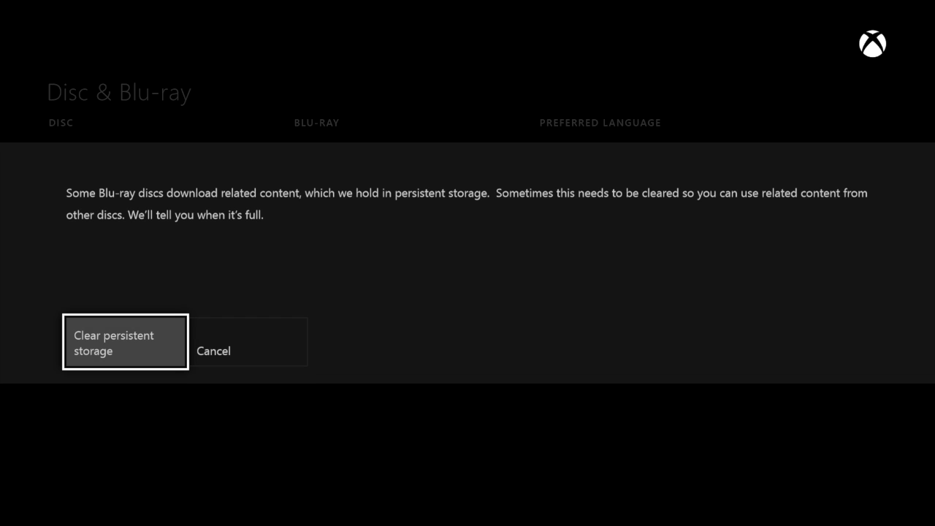
{"action": "key", "text": "Return"}
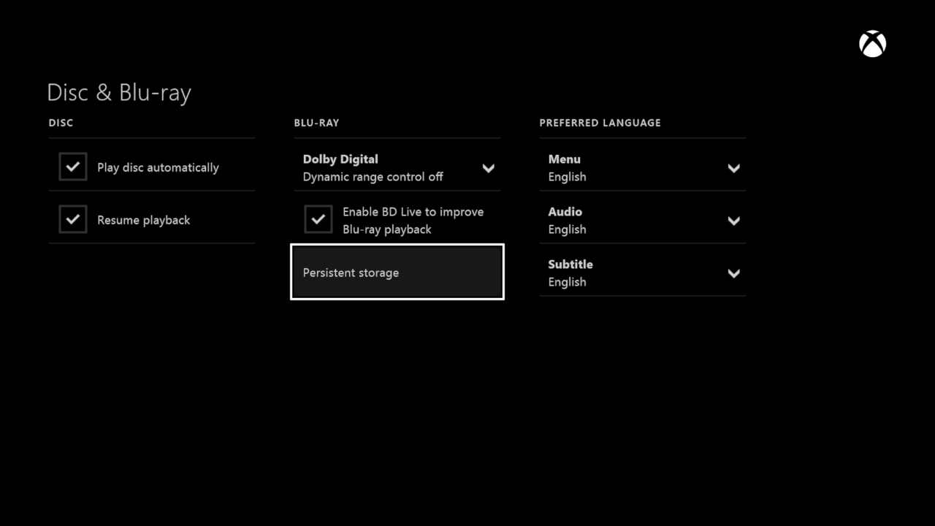
- Clear the Blu-ray persistent storage a second time and return to the main settings page
{"action": "key", "text": "Return"}
{"action": "key", "text": "Left"}
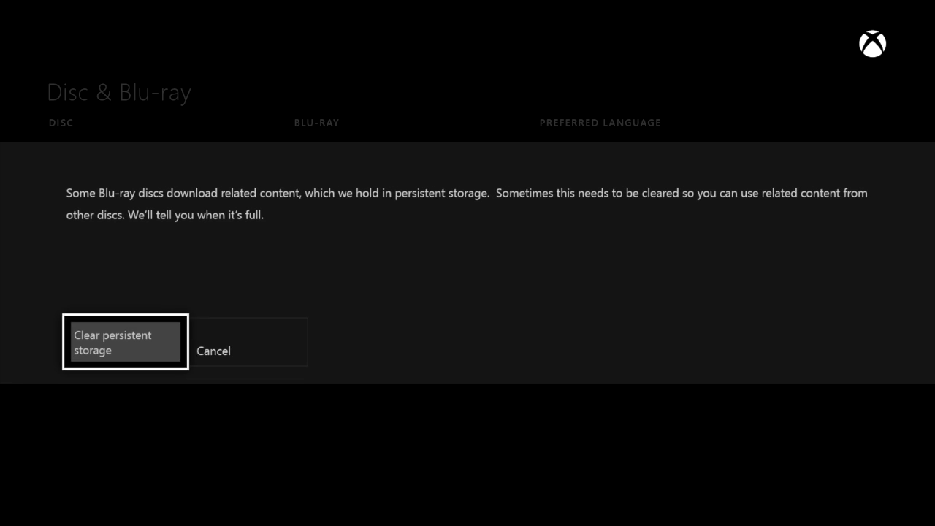
{"action": "key", "text": "Return"}
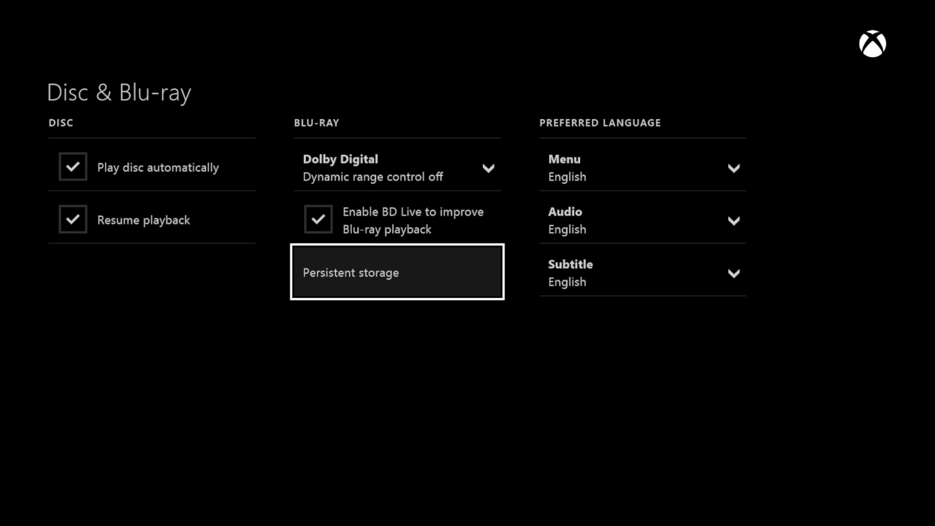
{"action": "key", "text": "Escape"}
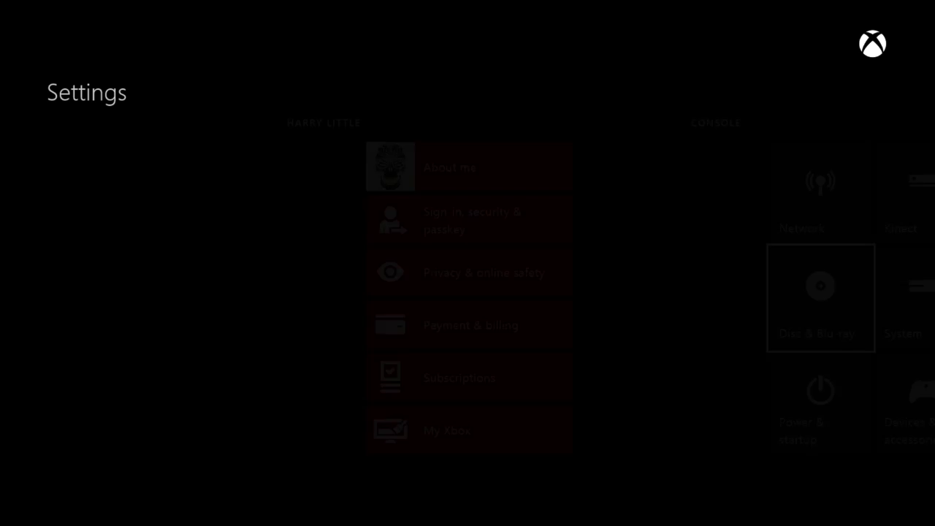